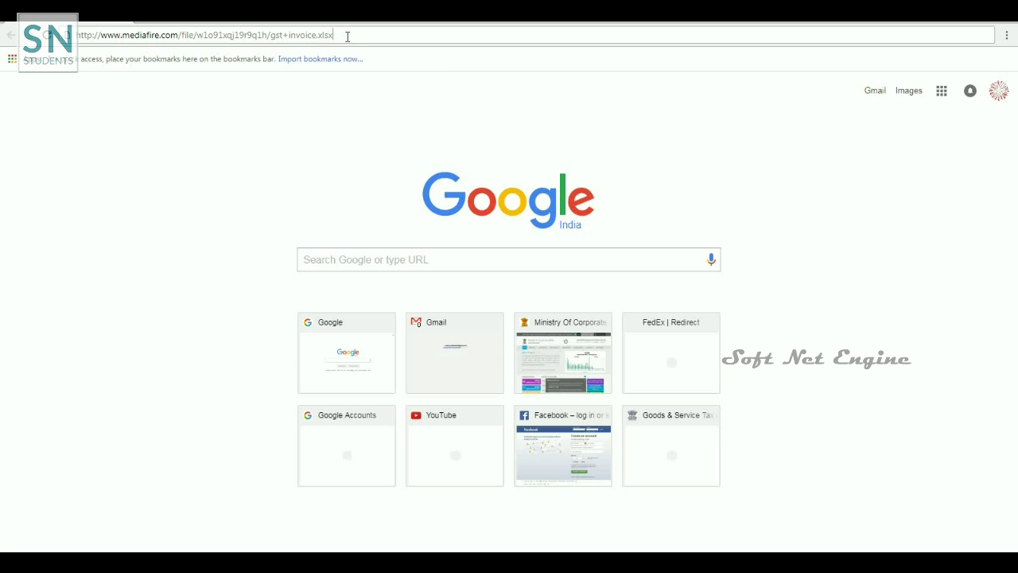
# - Load the MediaFire download page for gst+invoice.xlsx from the Chrome address bar
pyautogui.moveTo(348, 37); pyautogui.dragTo(79, 57)
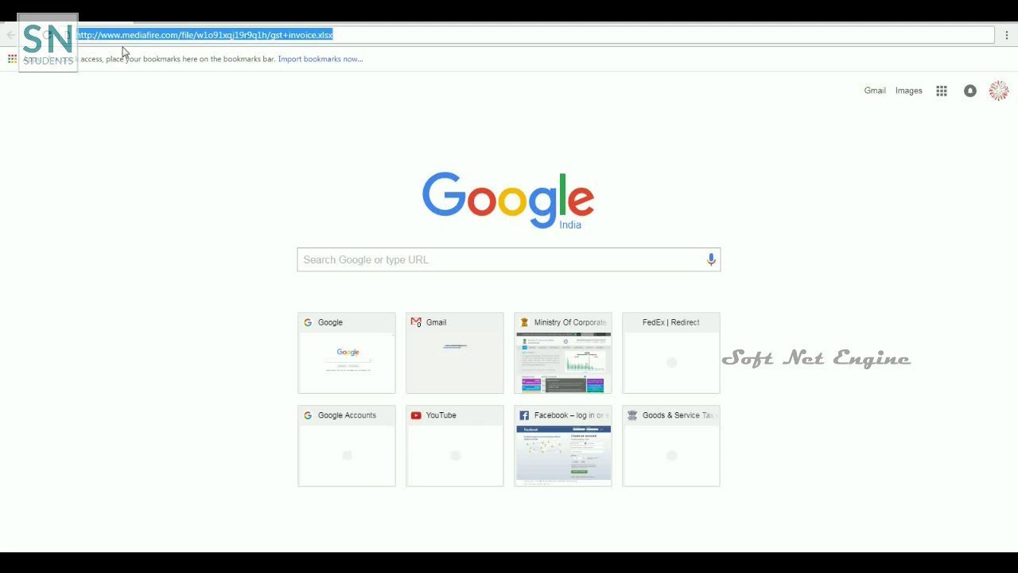
pyautogui.press('Escape')
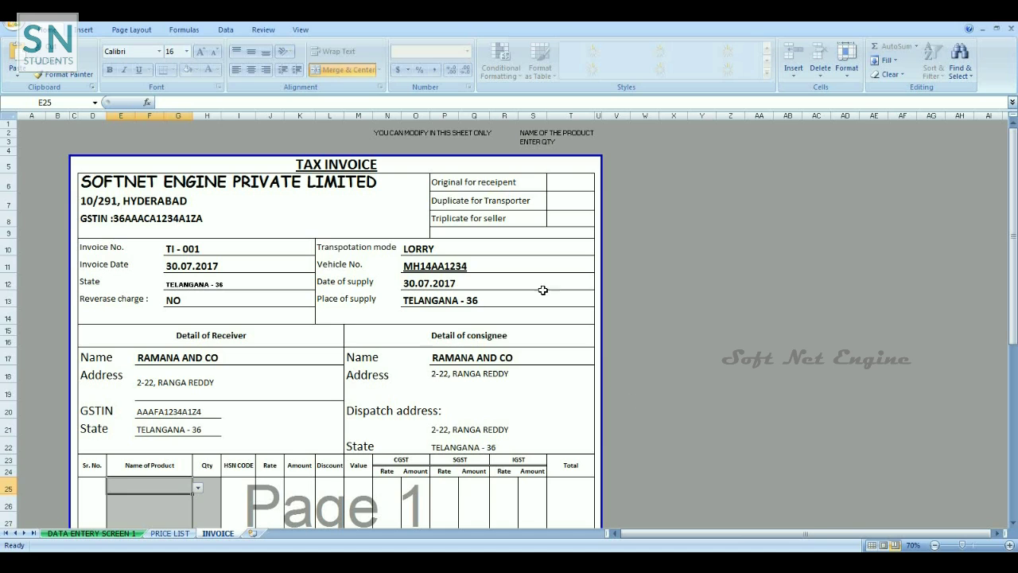
pyautogui.scroll(-6, 246, 212)
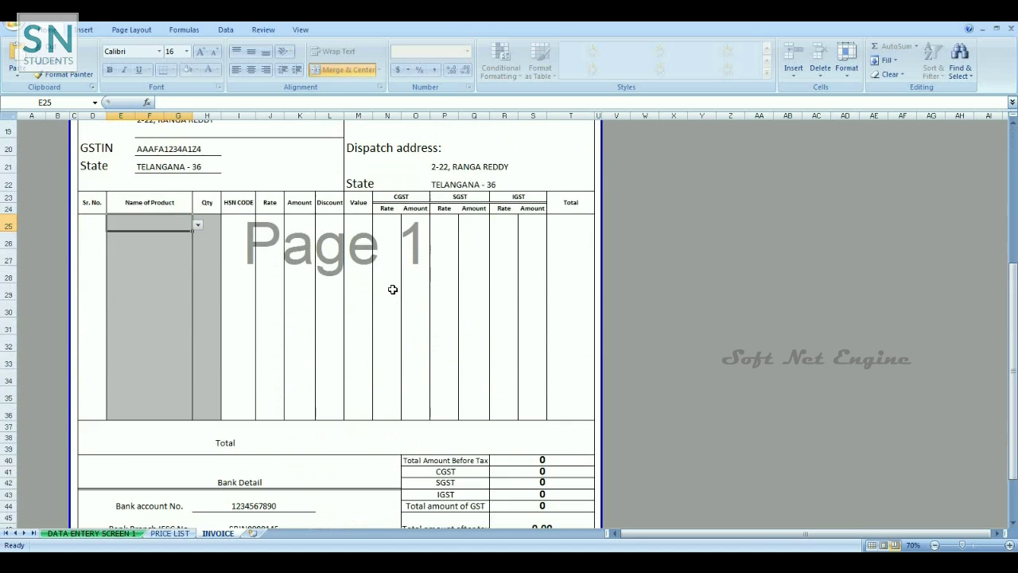
pyautogui.scroll(6, 392, 290)
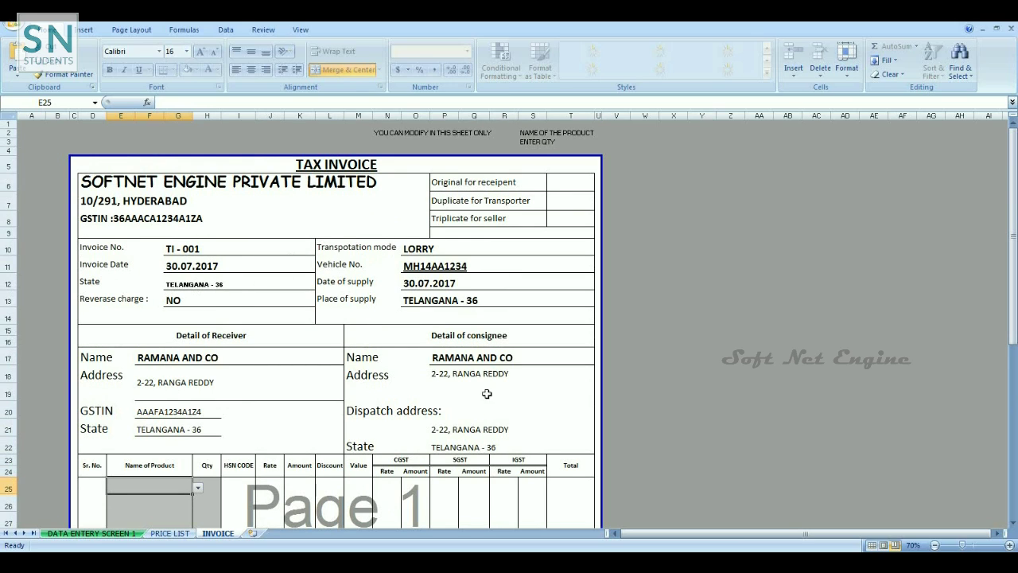
pyautogui.scroll(-3, 474, 419)
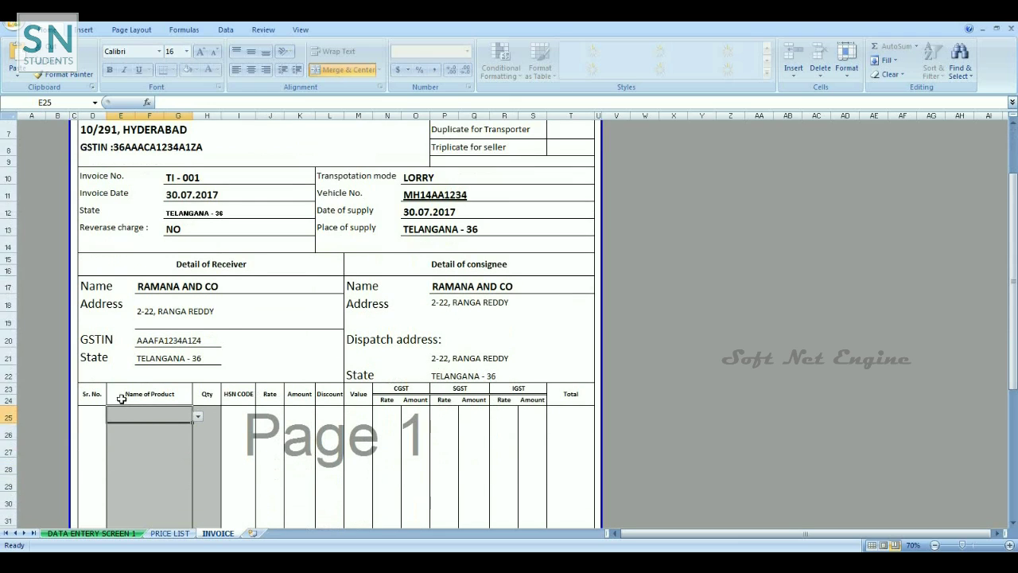
pyautogui.scroll(-1, 177, 401)
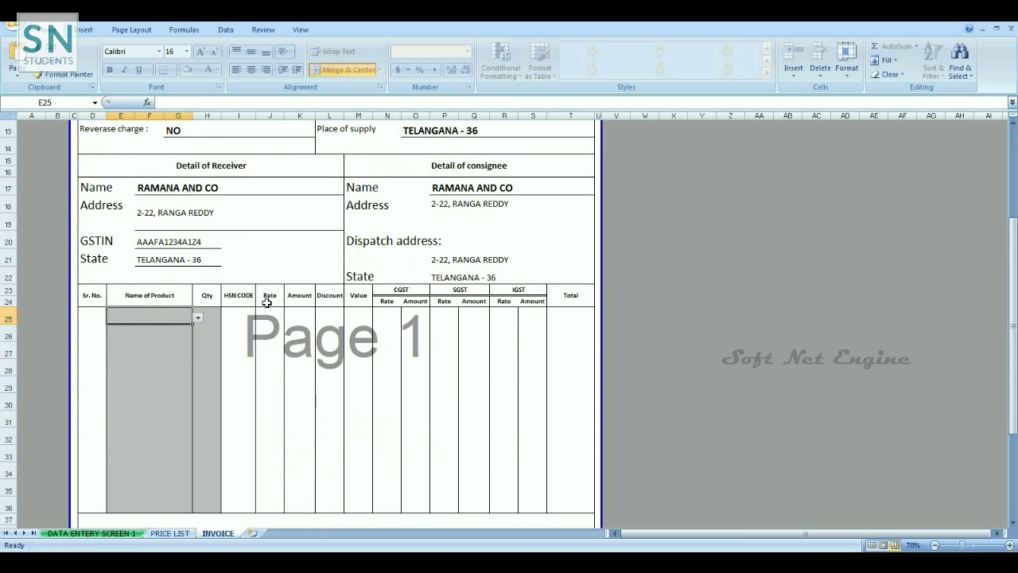
pyautogui.scroll(-4, 284, 337)
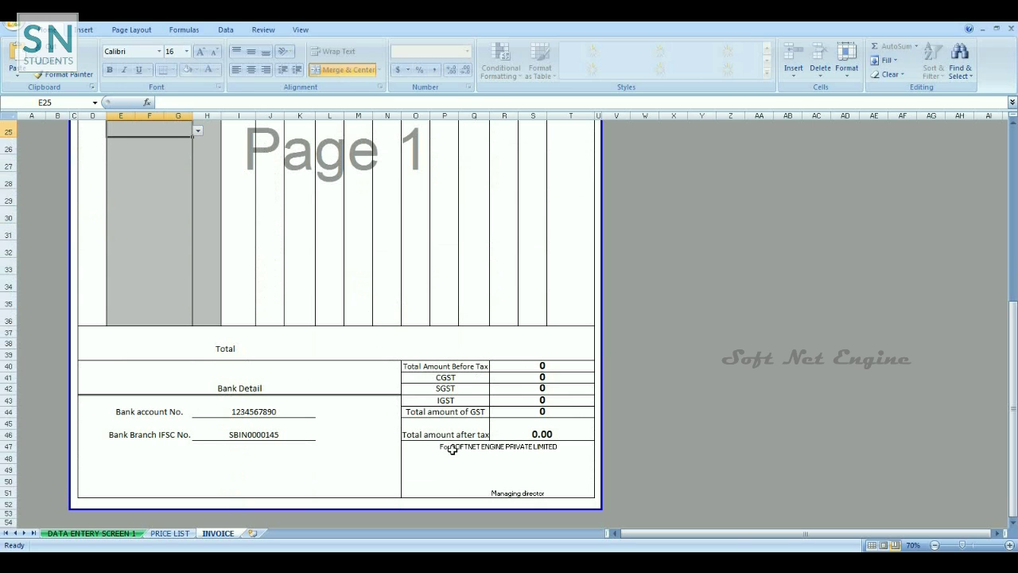
pyautogui.scroll(6, 413, 409)
pyautogui.scroll(2, 406, 409)
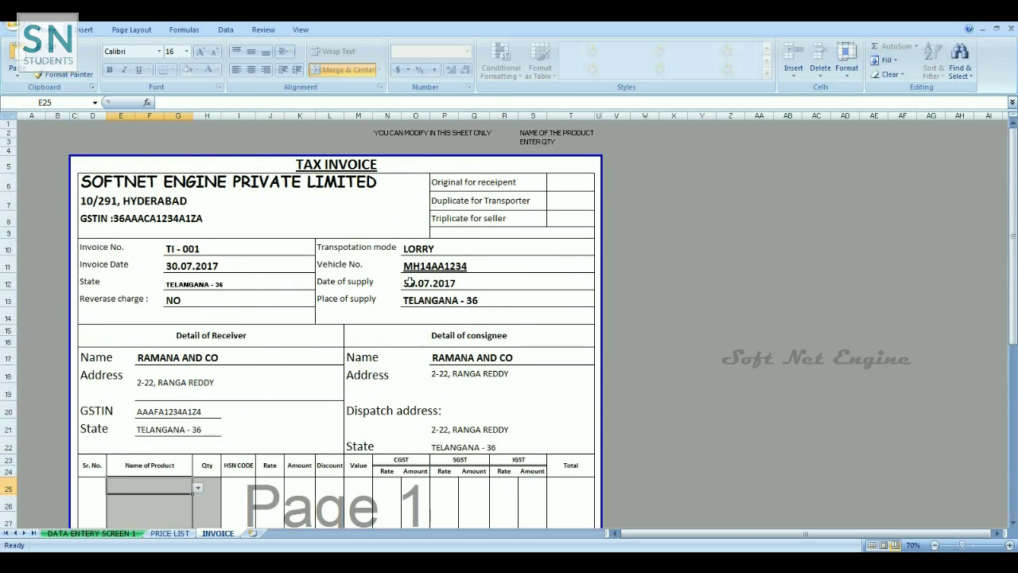
pyautogui.scroll(-4, 430, 291)
pyautogui.scroll(-3, 428, 296)
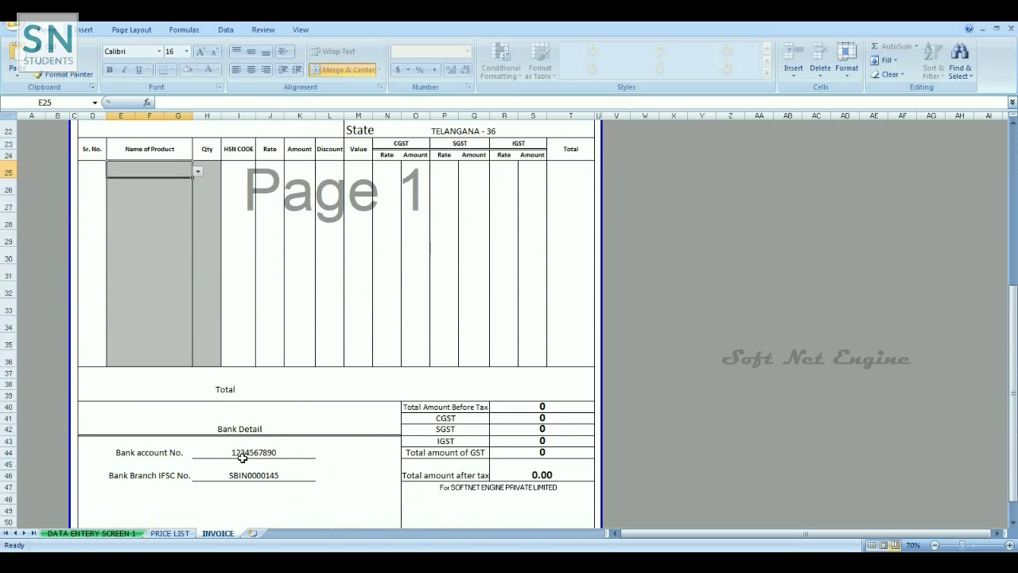
# - On the PRICE LIST sheet, look over the product names from ITEM NO 1 downward
pyautogui.click(169, 534)
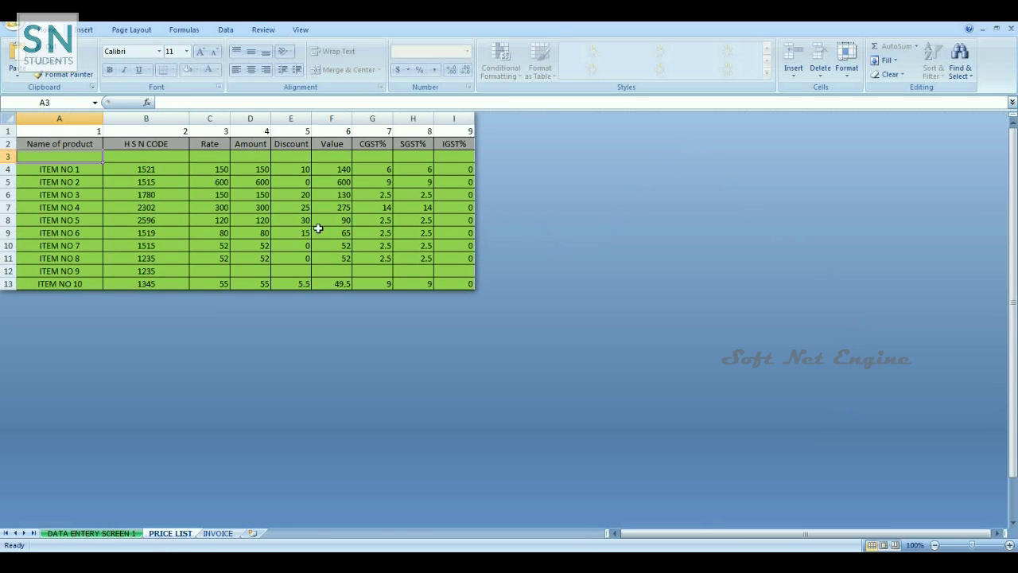
pyautogui.click(71, 173)
pyautogui.click(75, 155)
pyautogui.click(81, 166)
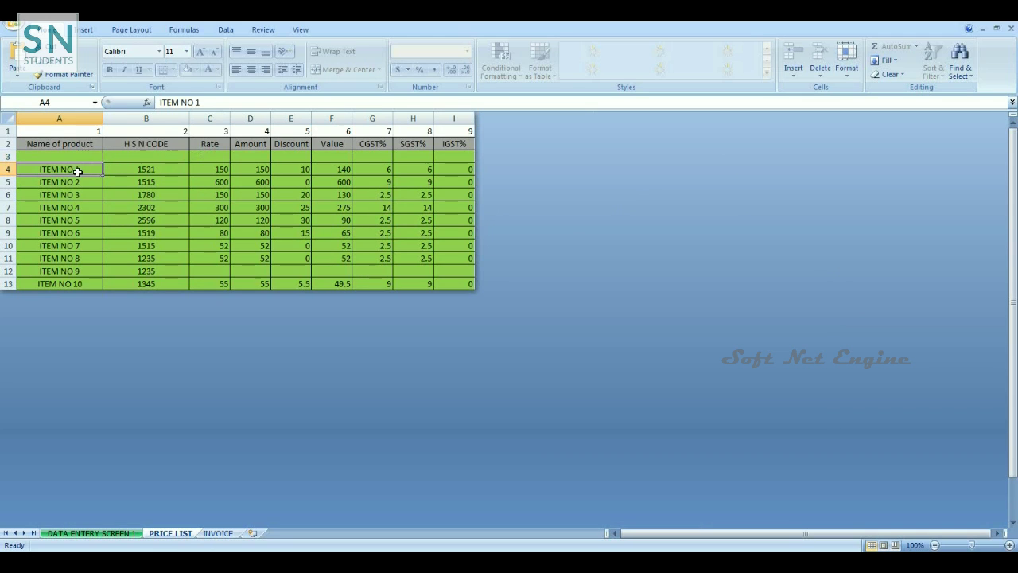
pyautogui.click(78, 180)
pyautogui.click(82, 193)
pyautogui.press('Up')
pyautogui.press('Right')
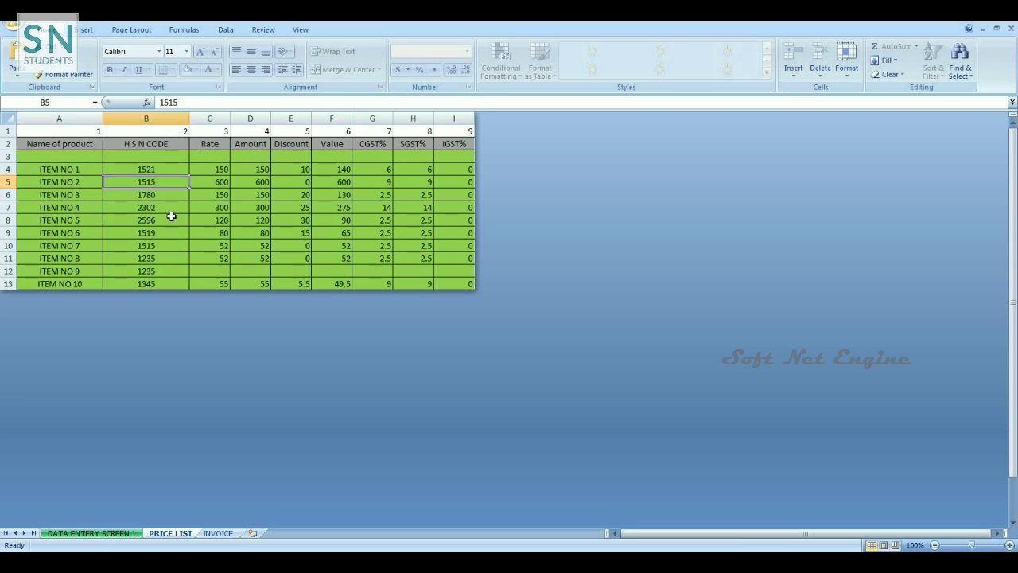
# - Check ITEM NO 2's rate, discount, CGST/SGST/IGST percentages, then select the whole price table
pyautogui.click(223, 181)
pyautogui.click(246, 182)
pyautogui.click(141, 194)
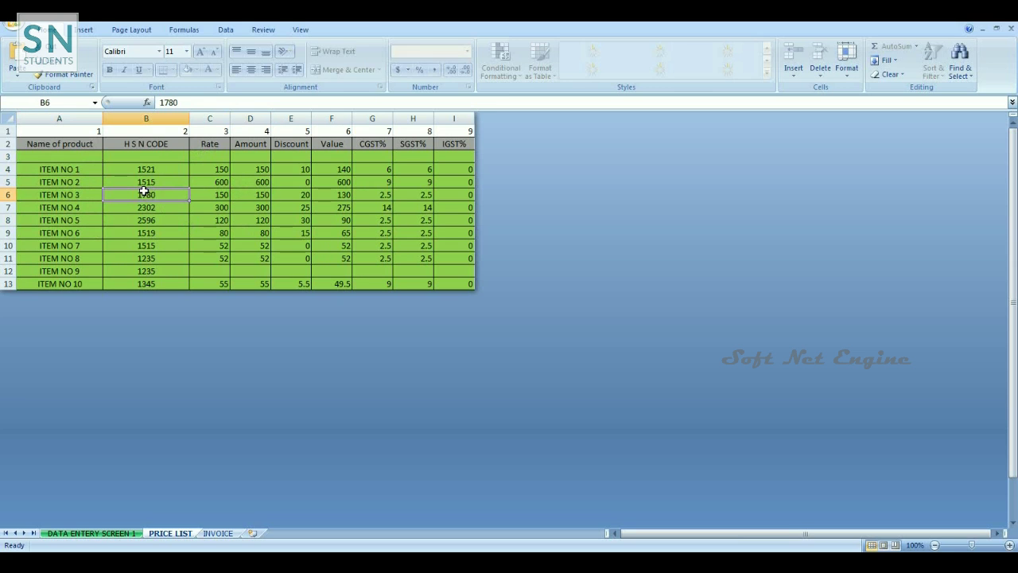
pyautogui.click(284, 181)
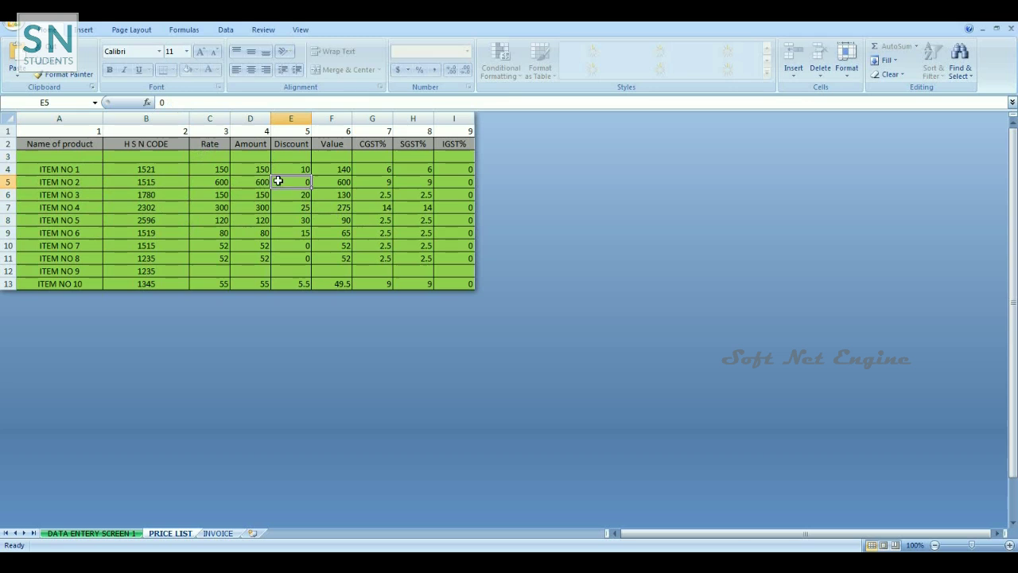
pyautogui.click(384, 179)
pyautogui.click(416, 176)
pyautogui.click(455, 175)
pyautogui.click(160, 193)
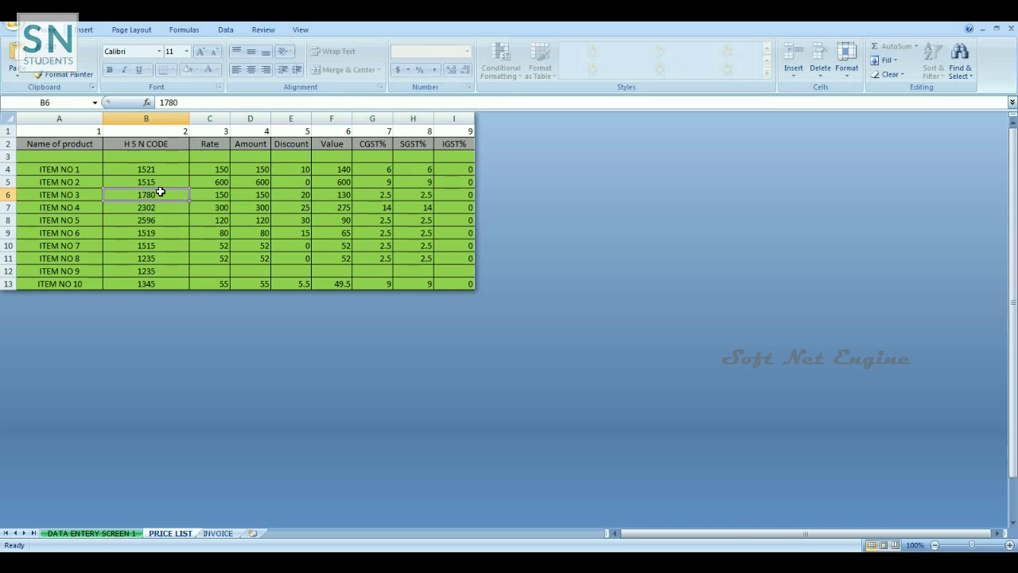
pyautogui.click(299, 179)
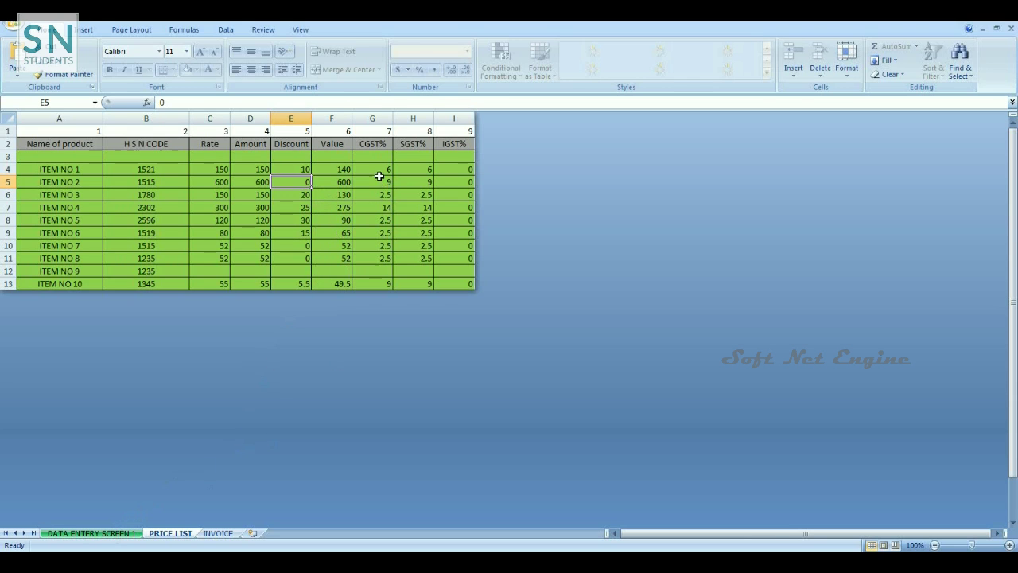
pyautogui.moveTo(380, 173); pyautogui.dragTo(421, 232)
pyautogui.moveTo(80, 170); pyautogui.dragTo(454, 284)
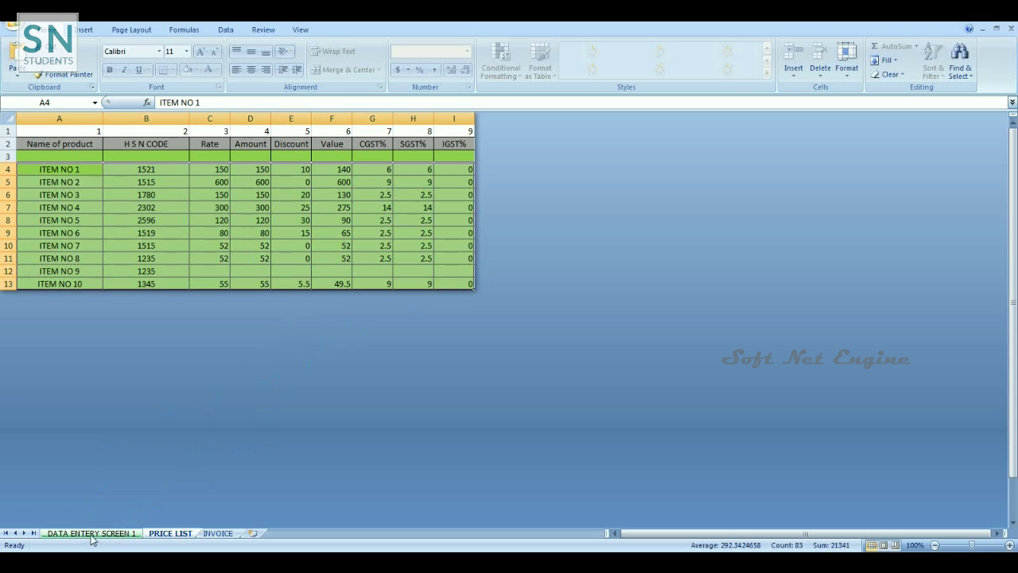
# - Review the buyer and consignee detail values on DATA ENTRY SCREEN 1
pyautogui.click(92, 533)
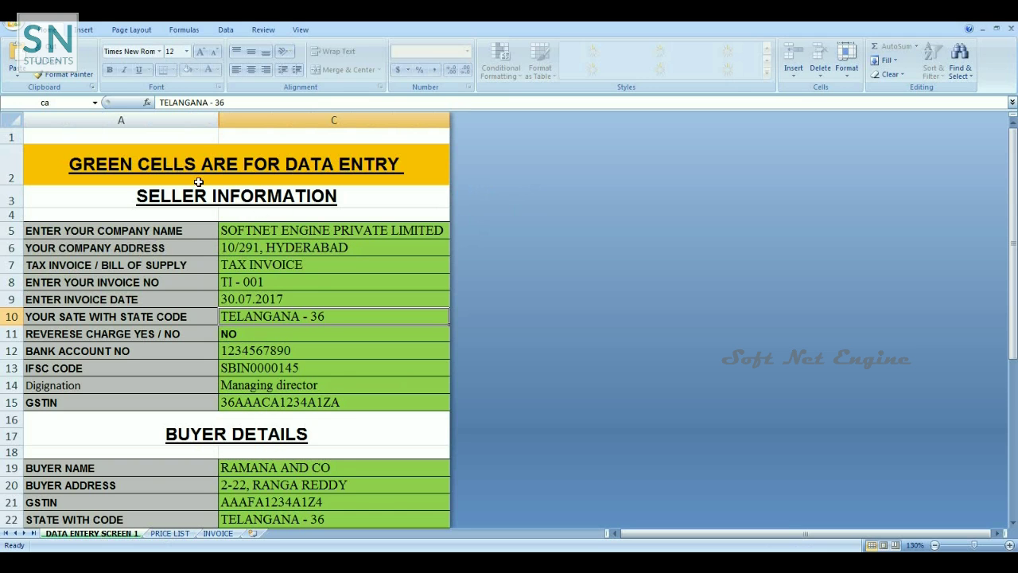
pyautogui.scroll(-3, 235, 205)
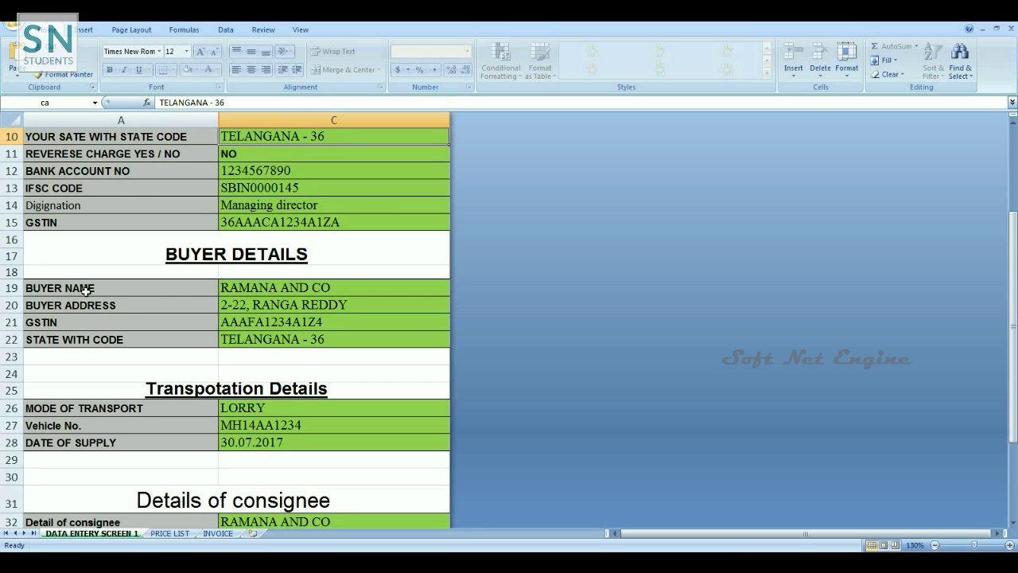
pyautogui.moveTo(245, 288); pyautogui.dragTo(248, 337)
pyautogui.scroll(-2, 241, 317)
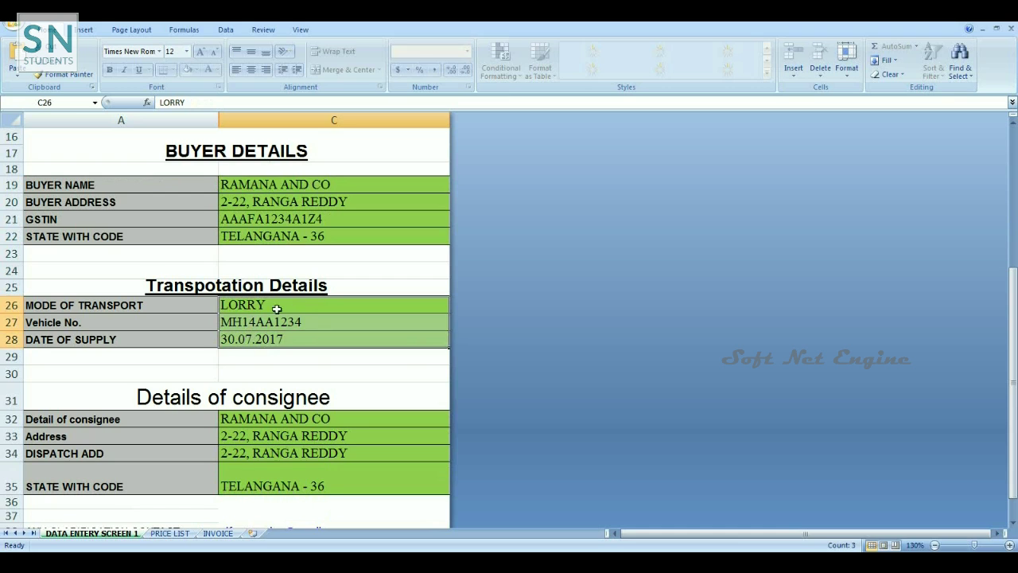
pyautogui.scroll(-1, 272, 379)
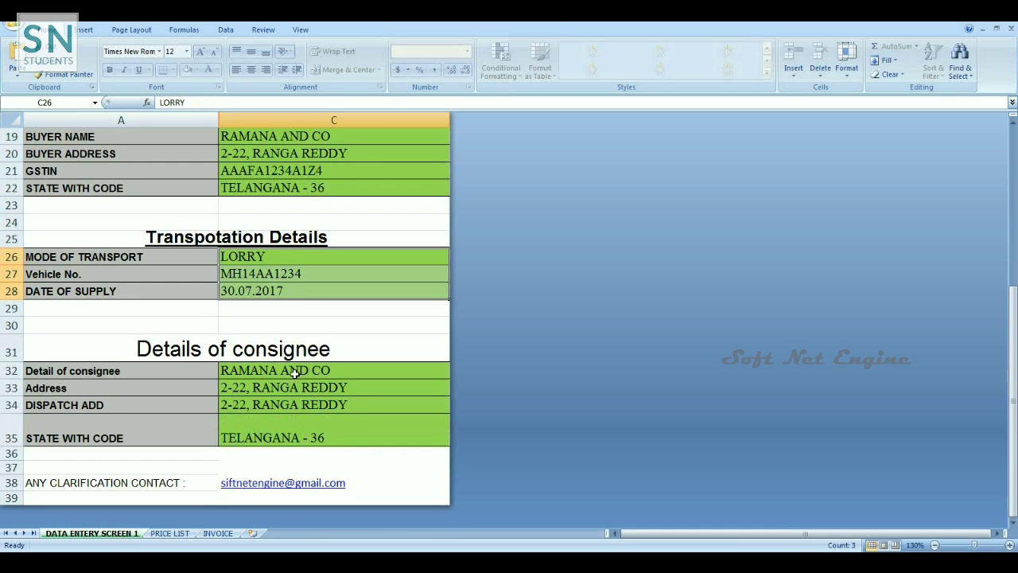
pyautogui.moveTo(269, 370); pyautogui.dragTo(263, 421)
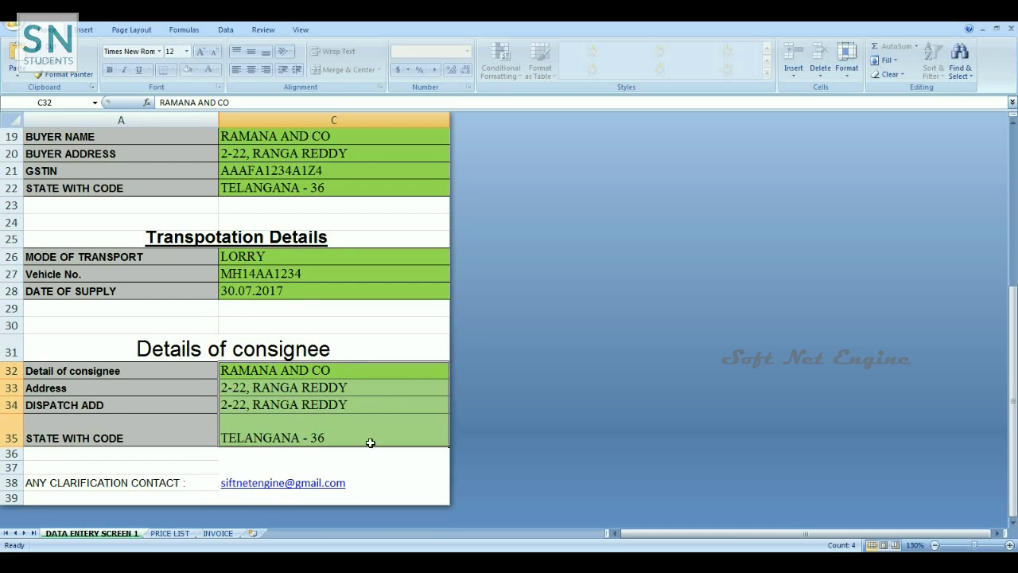
pyautogui.scroll(1, 317, 317)
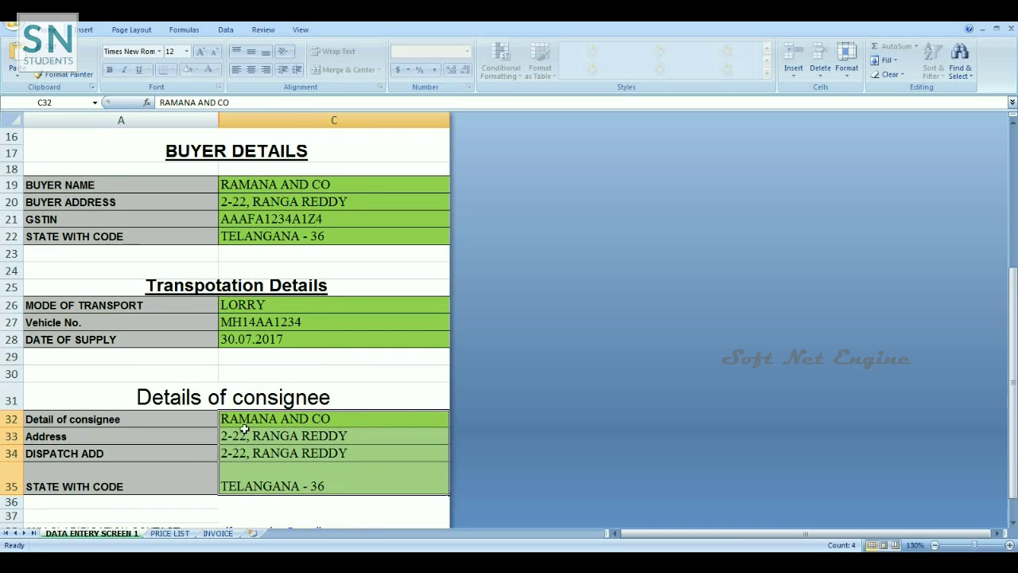
pyautogui.click(169, 533)
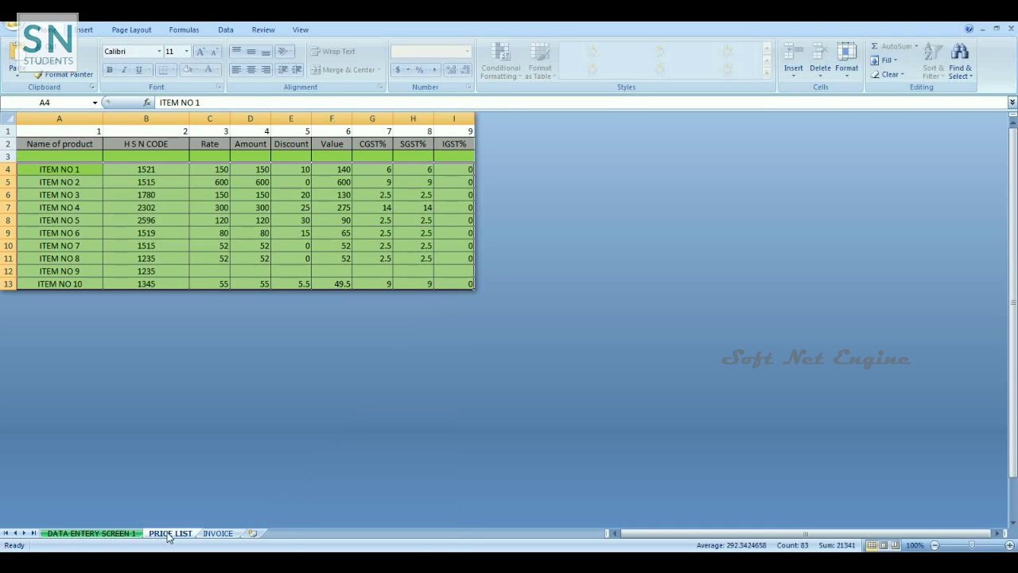
# - Trial-edit the first product name in A4, then cancel and undo to keep ITEM NO 1
pyautogui.click(72, 169)
pyautogui.write('bran')
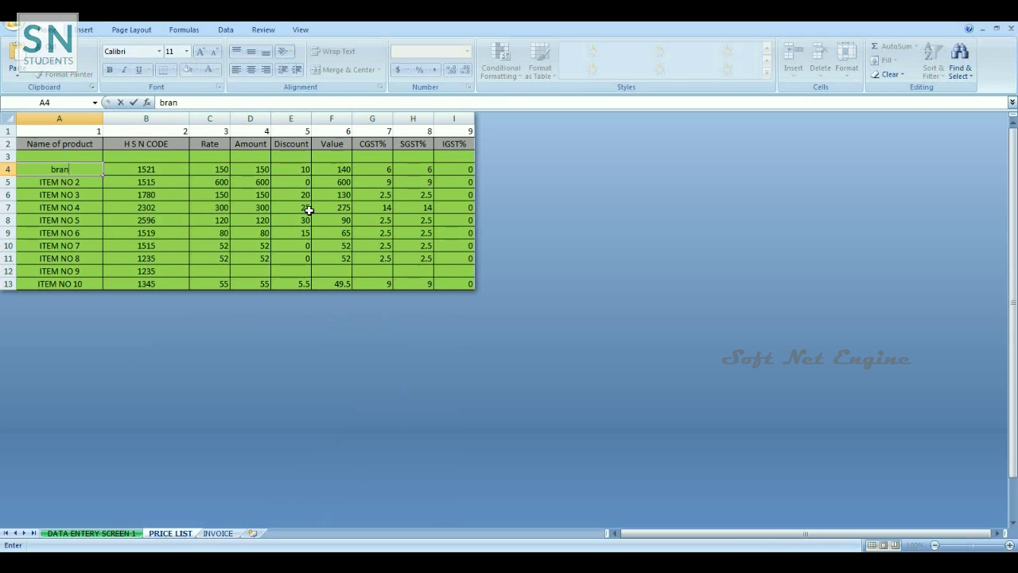
pyautogui.press('Tab')
pyautogui.press('Left')
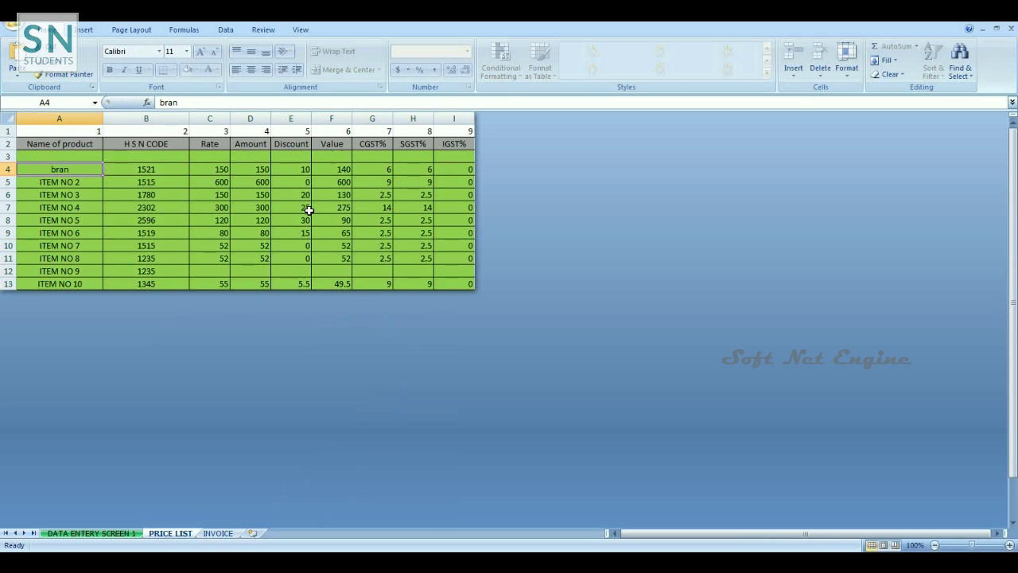
pyautogui.write('bank')
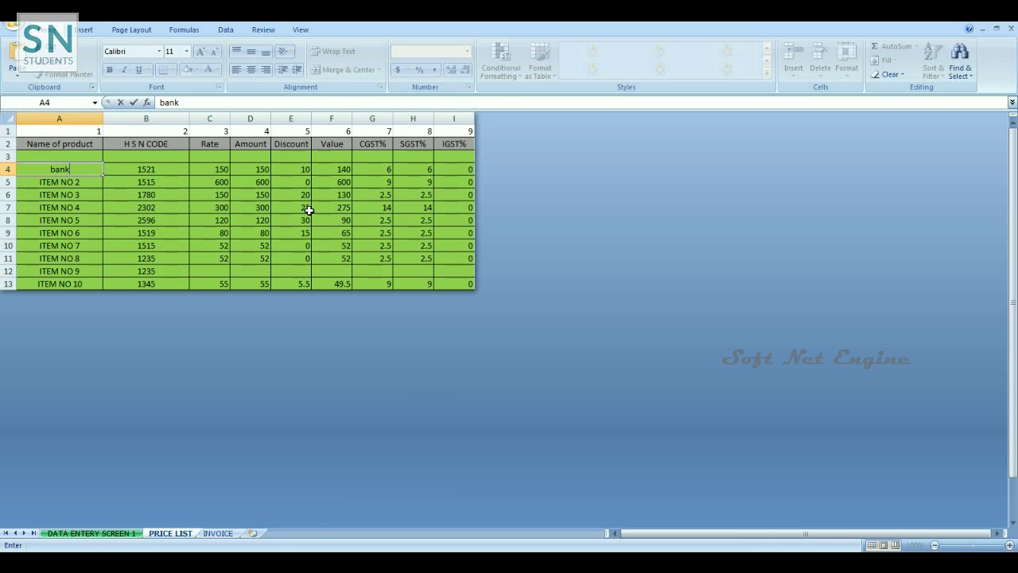
pyautogui.press('BackSpace')
pyautogui.press('BackSpace')
pyautogui.press('Escape')
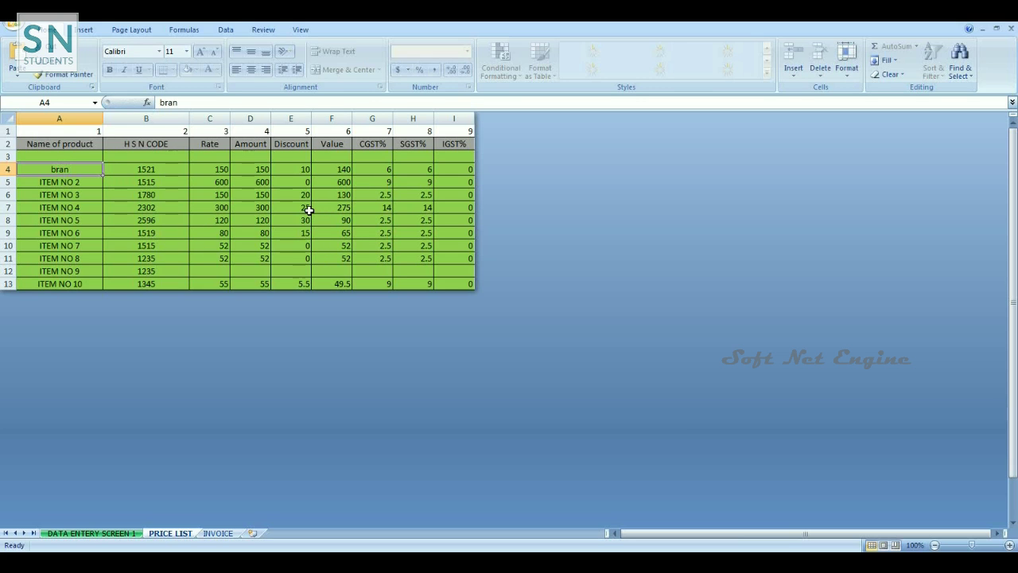
pyautogui.hotkey('ctrl', 'z')
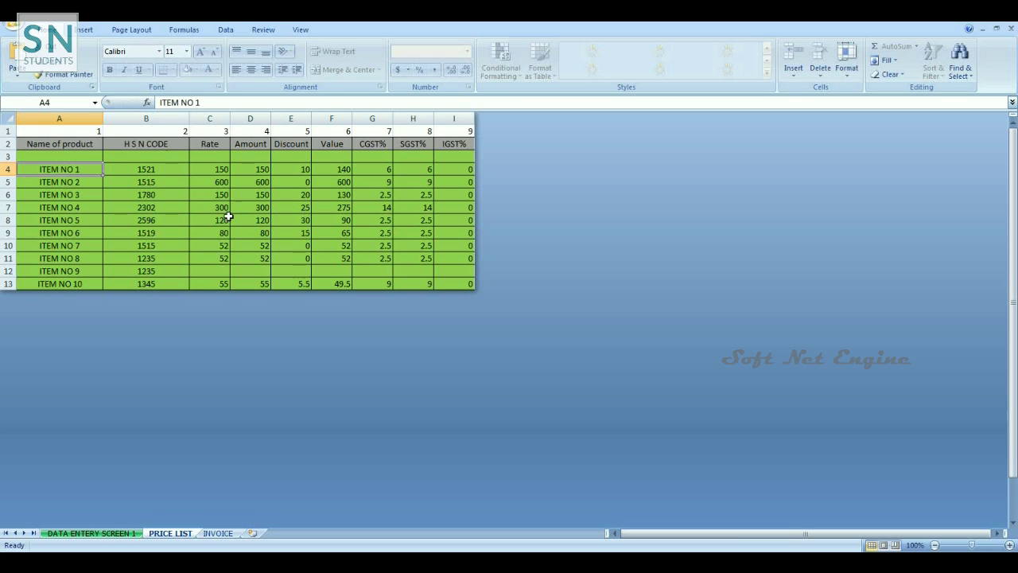
# - On the INVOICE sheet, set the first product row to ITEM NO 1 with quantity 5
pyautogui.click(217, 535)
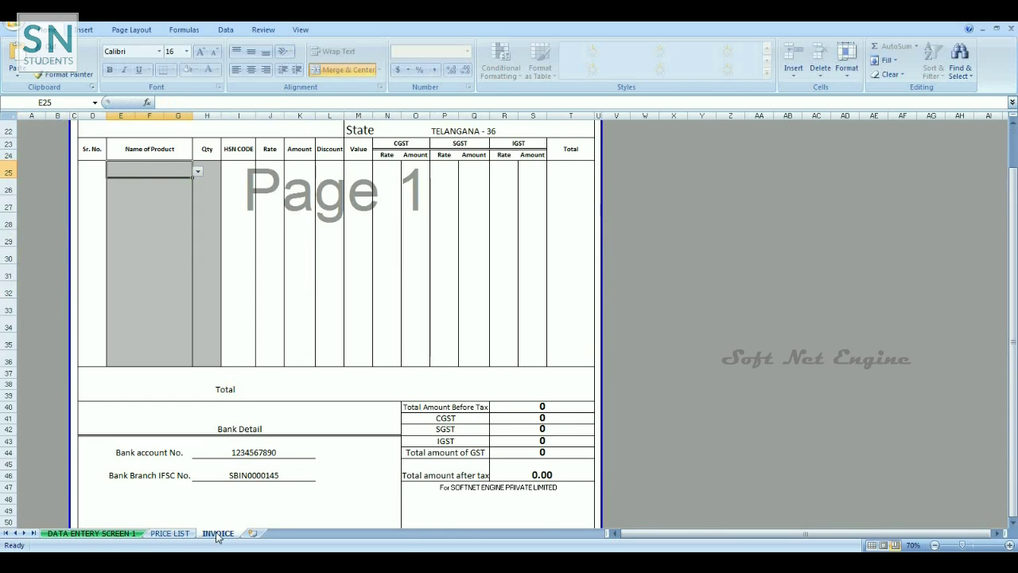
pyautogui.scroll(3, 223, 254)
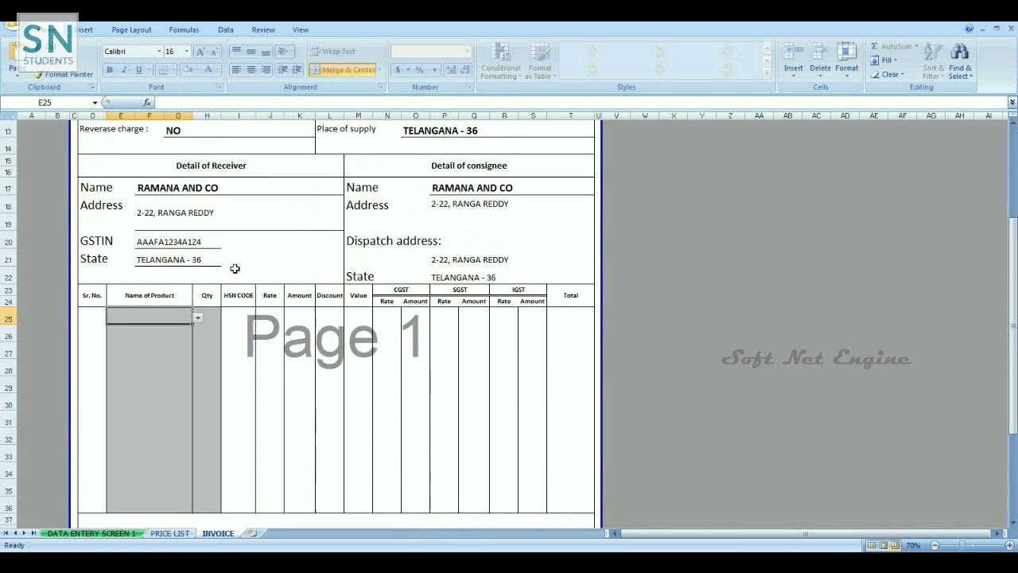
pyautogui.click(197, 317)
pyautogui.click(148, 333)
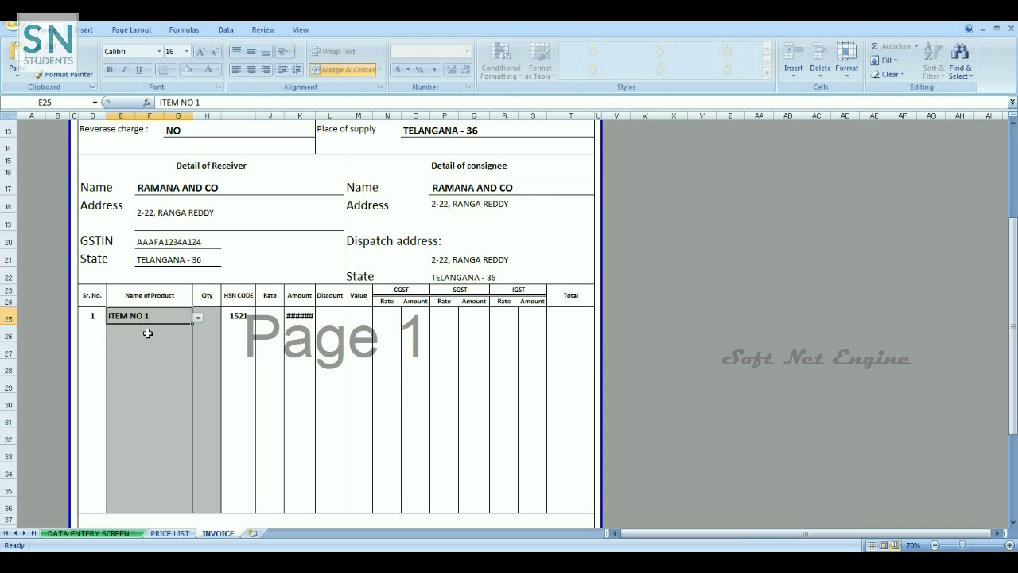
pyautogui.click(212, 316)
pyautogui.write('5')
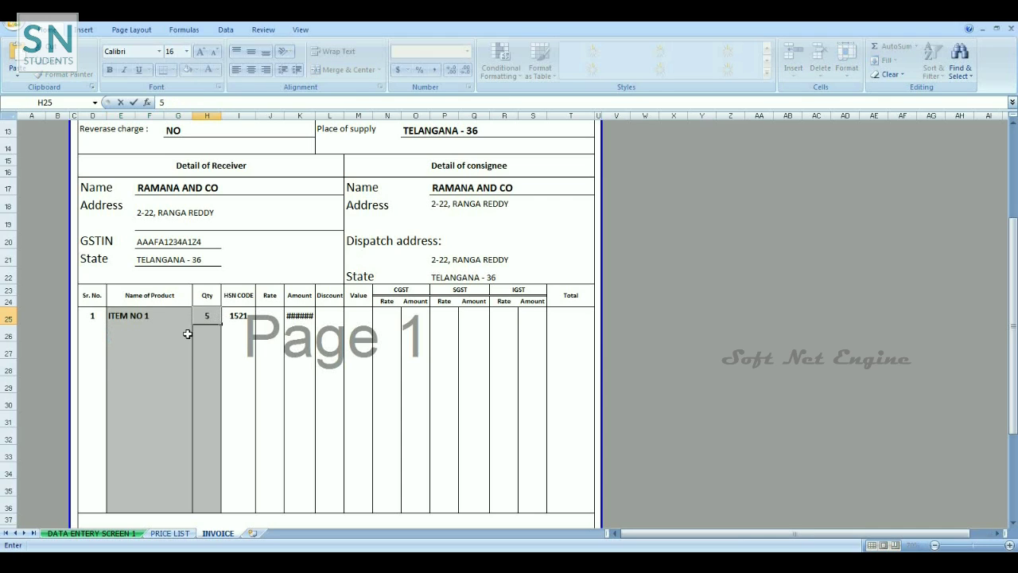
pyautogui.click(202, 331)
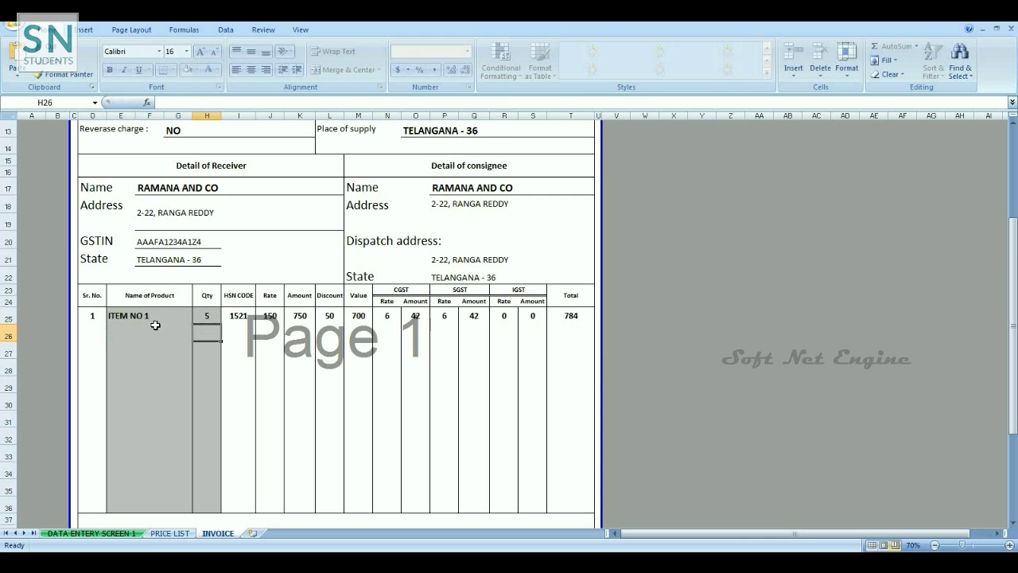
# - Copy ITEM NO 1 and quantity 5 down through row 36 for all 12 rows
pyautogui.click(139, 319)
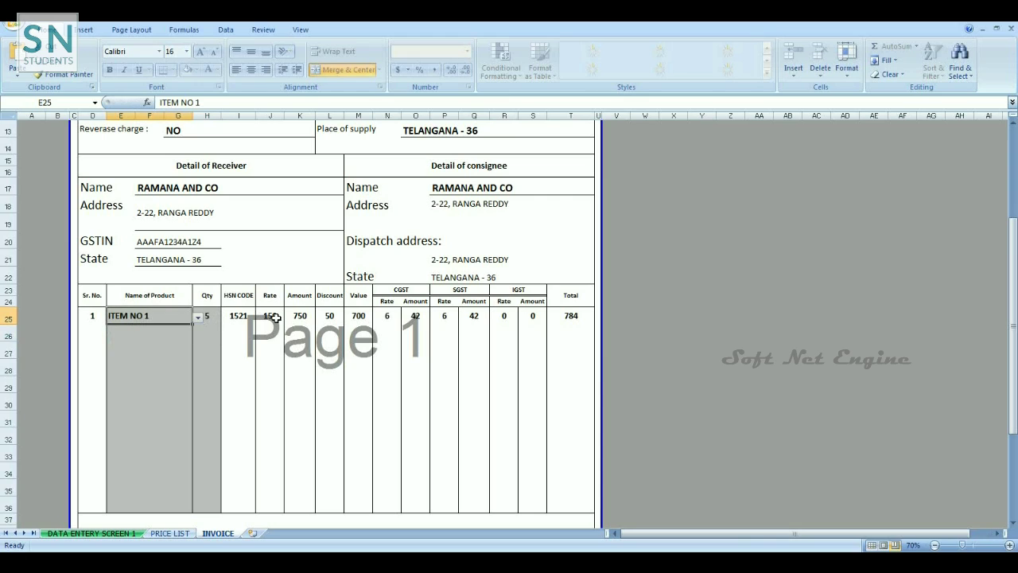
pyautogui.hotkey('ctrl', 'c')
pyautogui.press('Down')
pyautogui.hotkey('shift', 'Down')
pyautogui.hotkey('shift', 'Down')
pyautogui.hotkey('shift', 'Down')
pyautogui.hotkey('shift', 'Down')
pyautogui.hotkey('shift', 'Down')
pyautogui.hotkey('shift', 'Down')
pyautogui.hotkey('shift', 'Down')
pyautogui.hotkey('shift', 'Down')
pyautogui.hotkey('shift', 'Down')
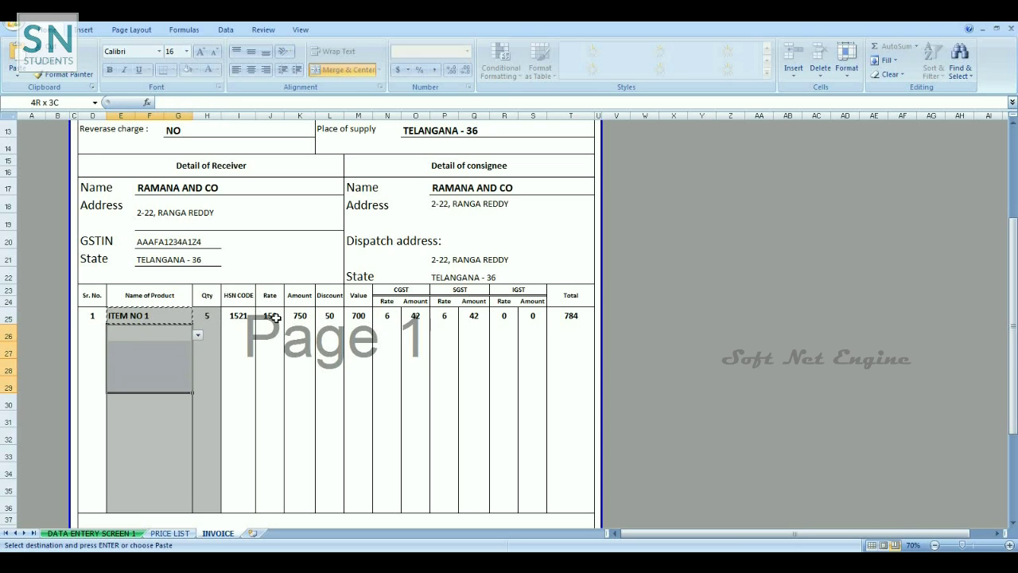
pyautogui.press('Return')
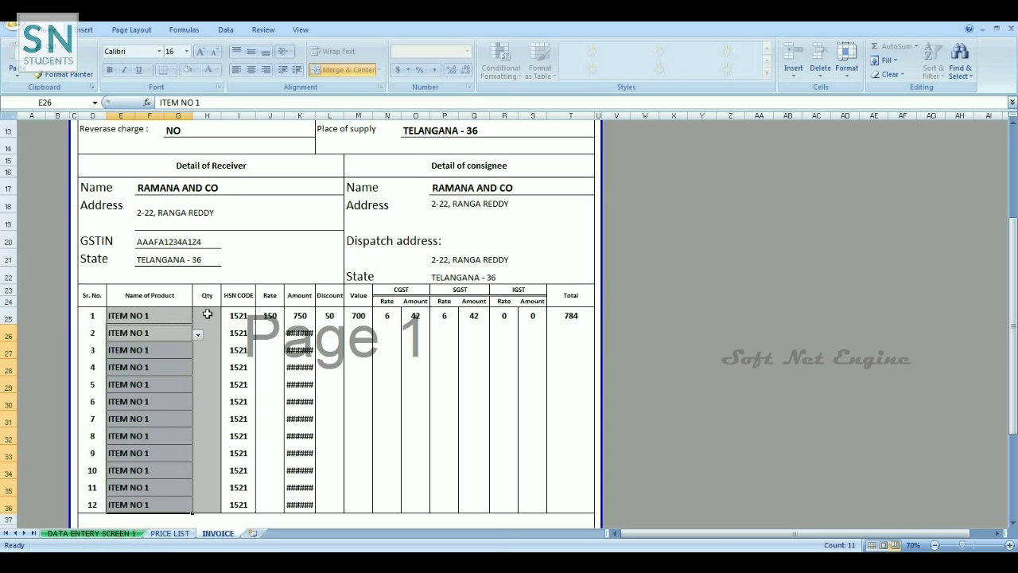
pyautogui.click(206, 315)
pyautogui.hotkey('ctrl', 'c')
pyautogui.press('Down')
pyautogui.hotkey('shift', 'Down')
pyautogui.hotkey('shift', 'Down')
pyautogui.hotkey('shift', 'Down')
pyautogui.hotkey('shift', 'Down')
pyautogui.hotkey('shift', 'Down')
pyautogui.hotkey('shift', 'Down')
pyautogui.hotkey('shift', 'Down')
pyautogui.hotkey('shift', 'Down')
pyautogui.hotkey('shift', 'Down')
pyautogui.hotkey('shift', 'Down')
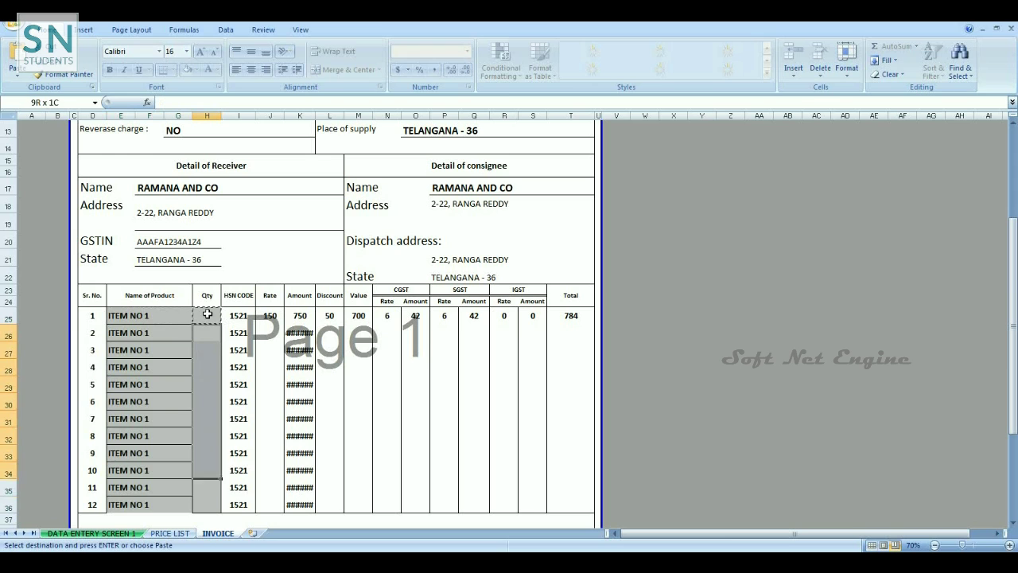
pyautogui.press('Return')
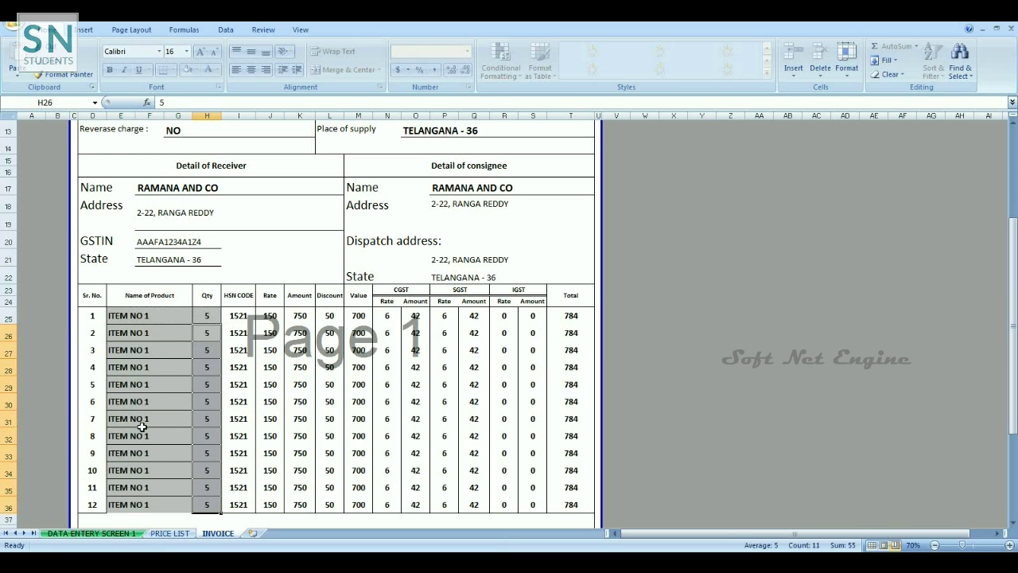
pyautogui.scroll(3, 422, 349)
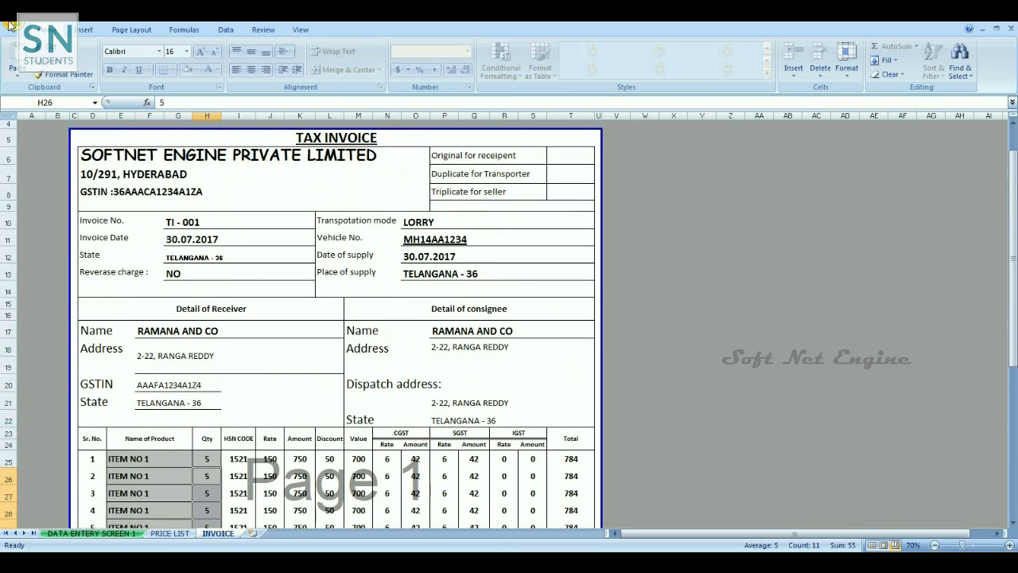
pyautogui.hotkey('ctrl', 'F2')
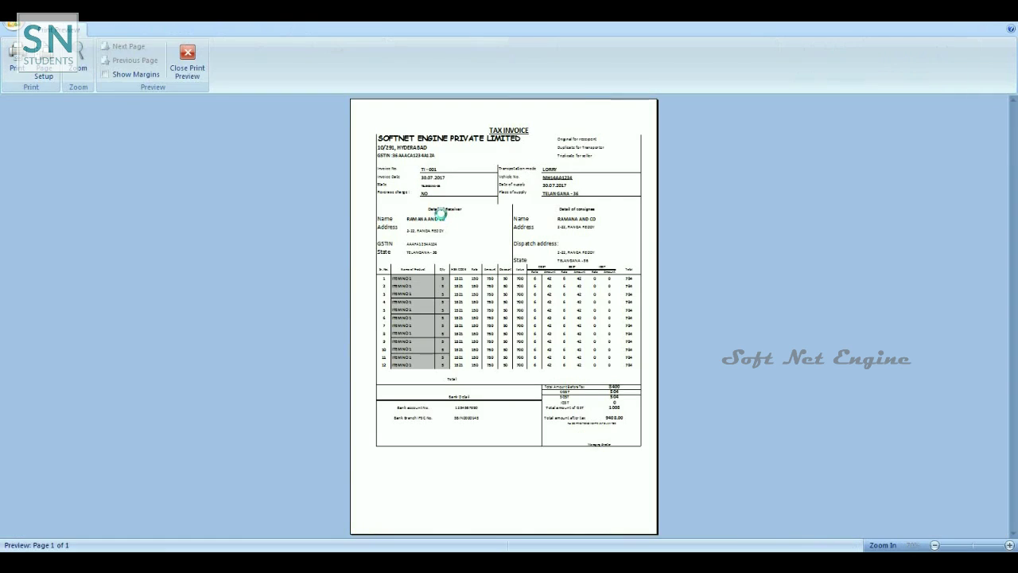
pyautogui.click(513, 259)
pyautogui.scroll(1, 517, 263)
pyautogui.scroll(-4, 572, 350)
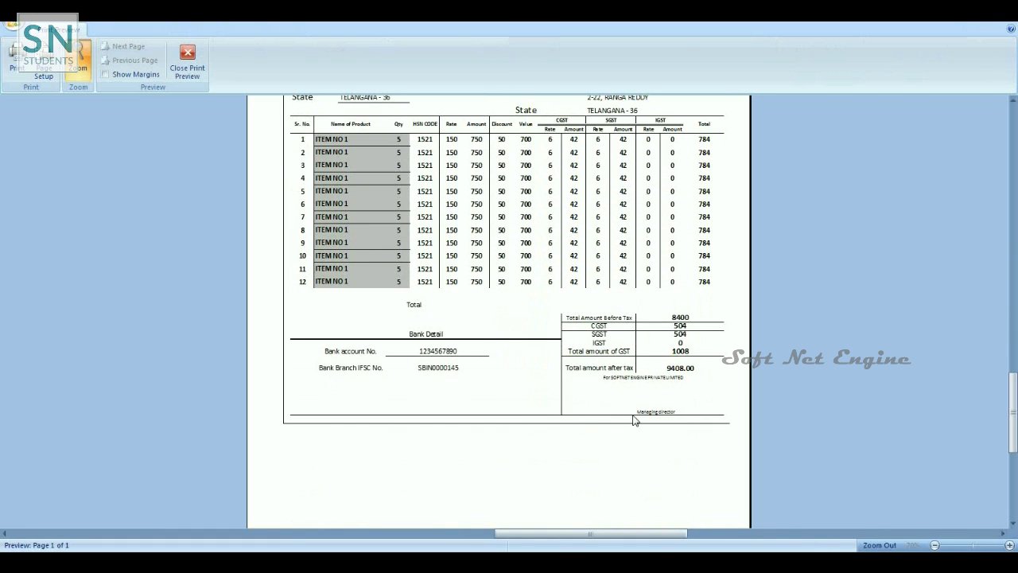
pyautogui.press('Escape')
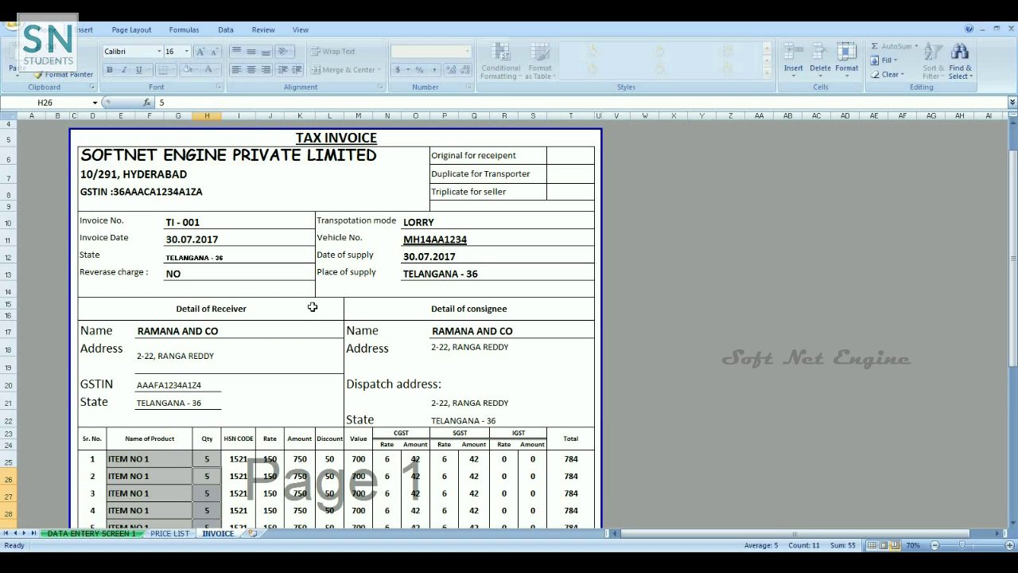
pyautogui.scroll(1, 313, 307)
pyautogui.scroll(-5, 334, 256)
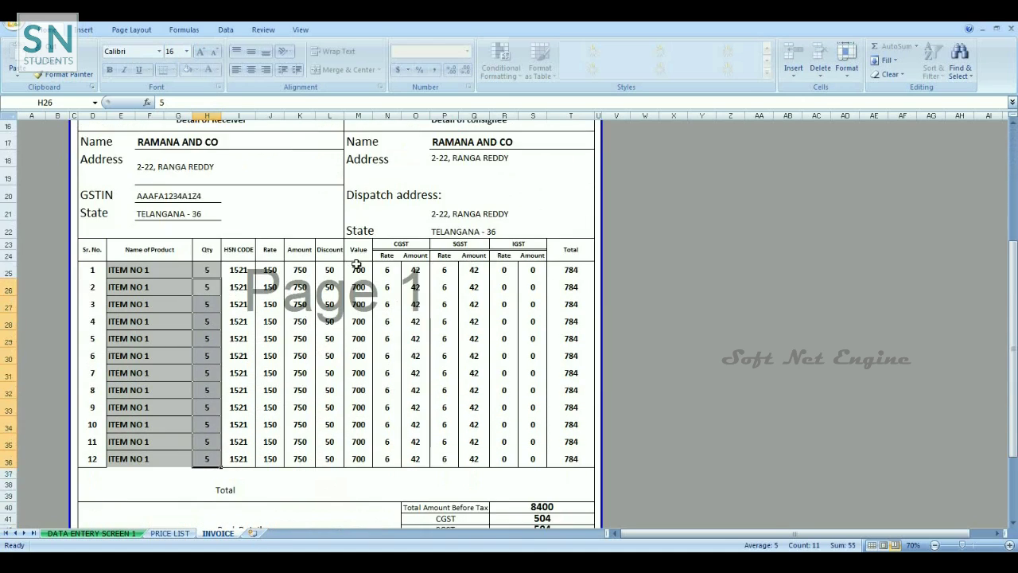
pyautogui.scroll(-2, 382, 291)
pyautogui.scroll(8, 407, 317)
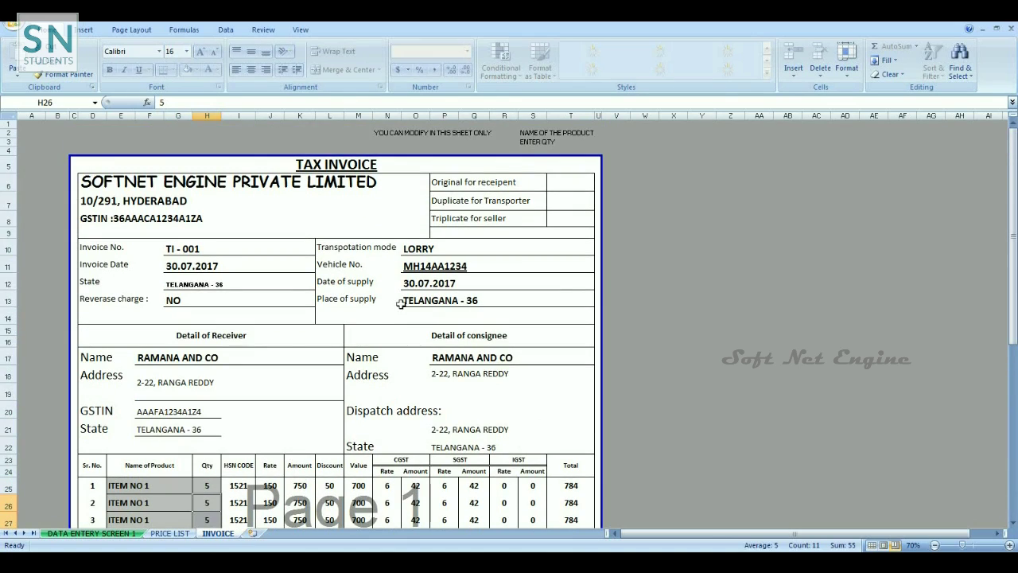